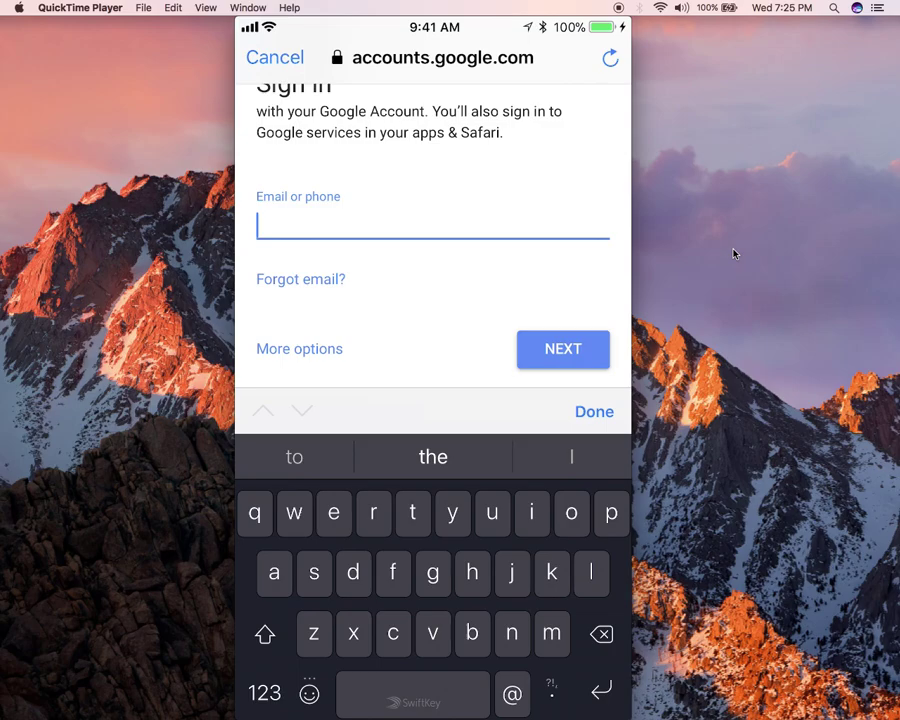
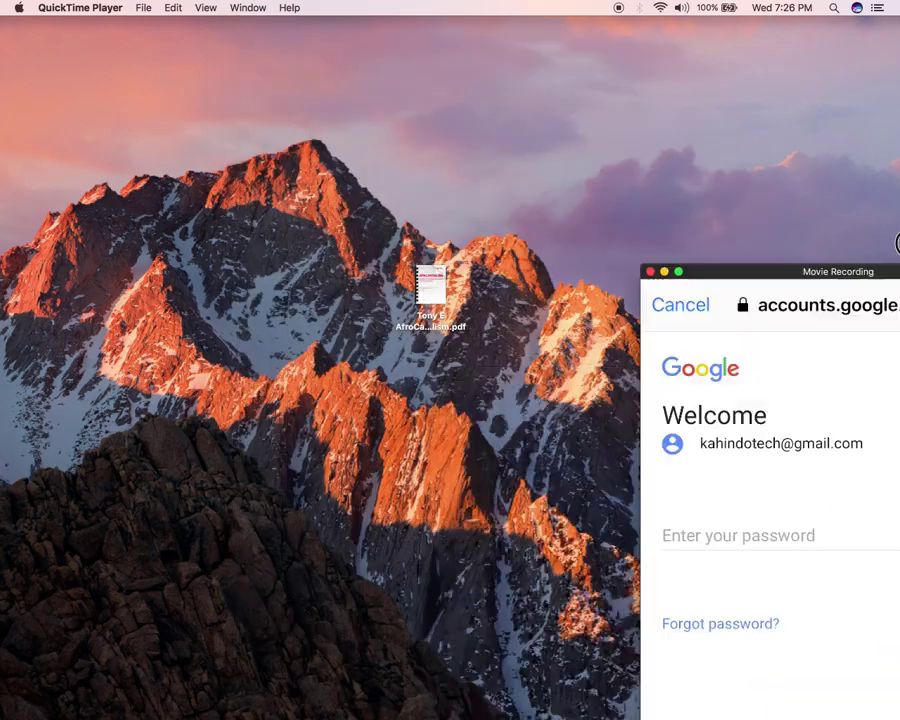
Move the iPhone mirror window onto Desktop 5 using Mission Control
mouse_move(425, 33)
left_mouse_down()
mouse_move(872, 265)
mouse_move(445, 145)
mouse_move(875, 50)
left_mouse_up()
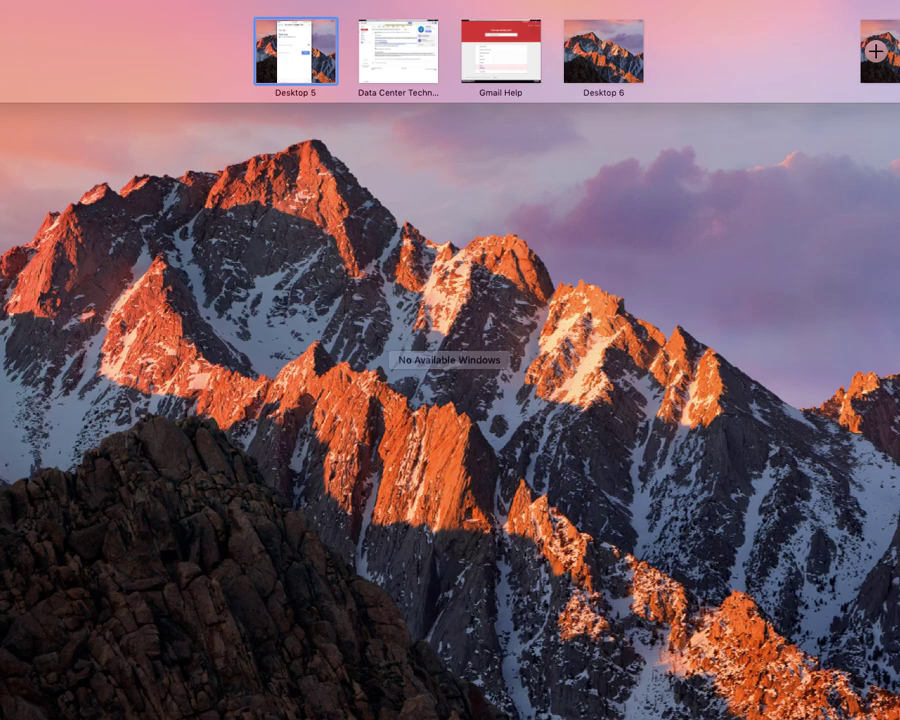
key("Escape")
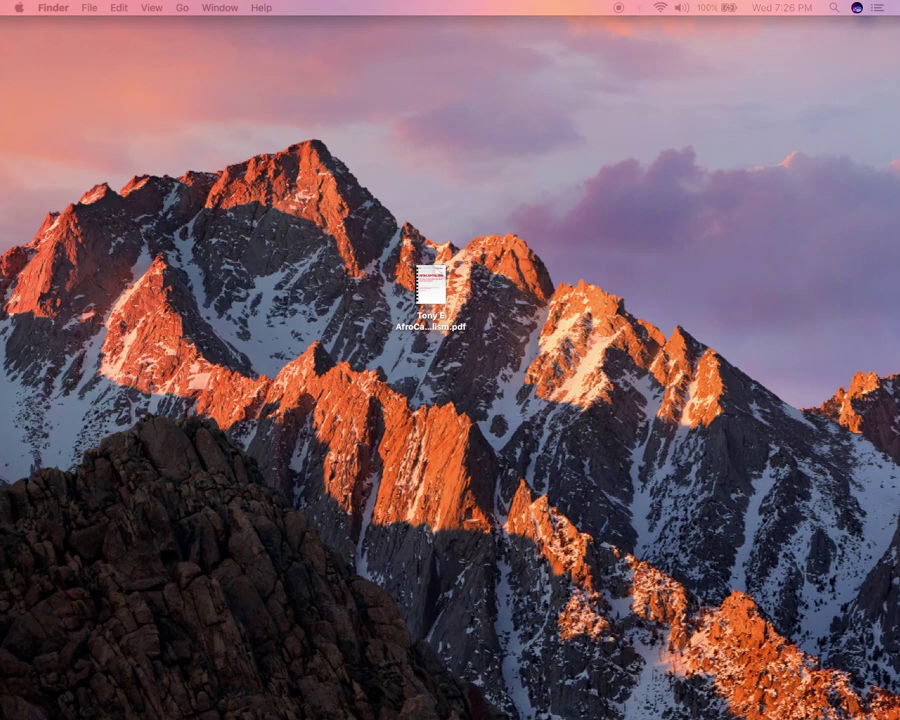
key("ctrl+Up")
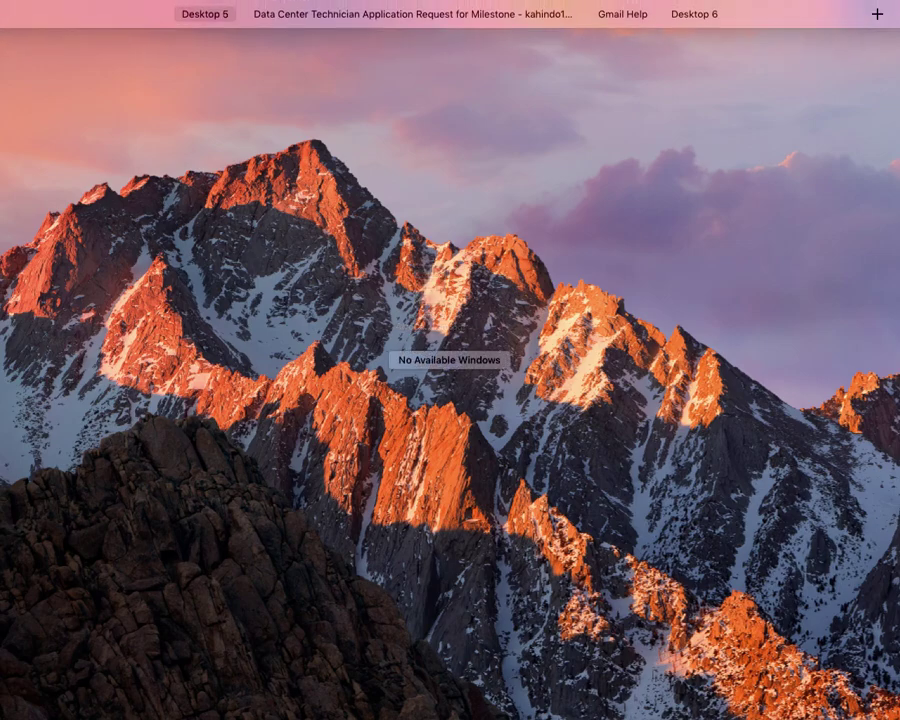
mouse_move(616, 40)
left_mouse_down()
mouse_move(451, 138)
mouse_move(301, 78)
left_mouse_up()
Return to the iPhone mirror's desktop and shift the mirror window slightly lower right
left_click(353, 268)
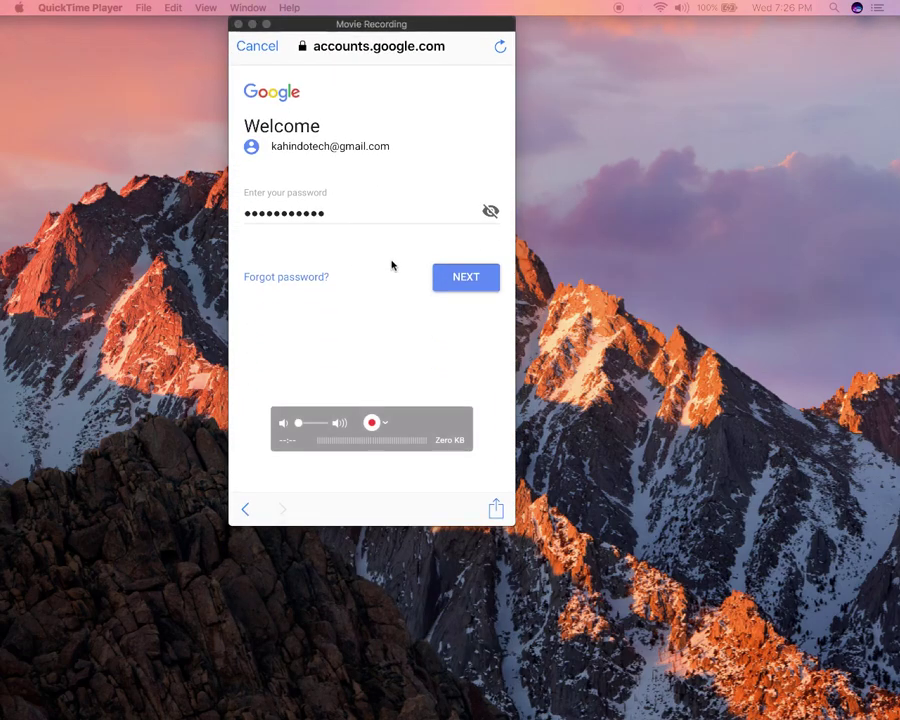
left_click(429, 28)
left_click_drag(429, 28, 469, 71)
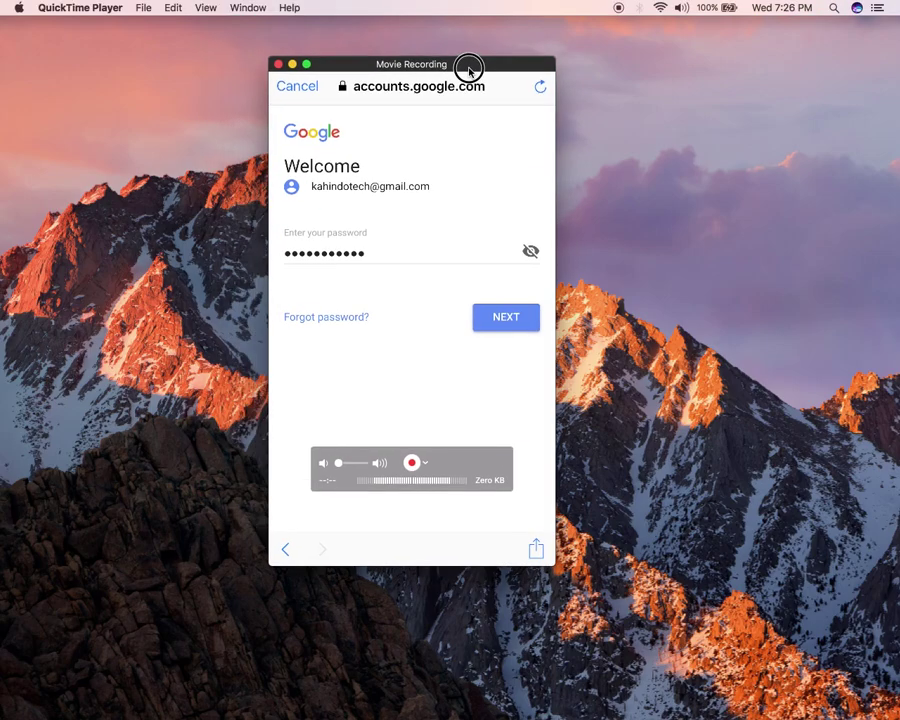